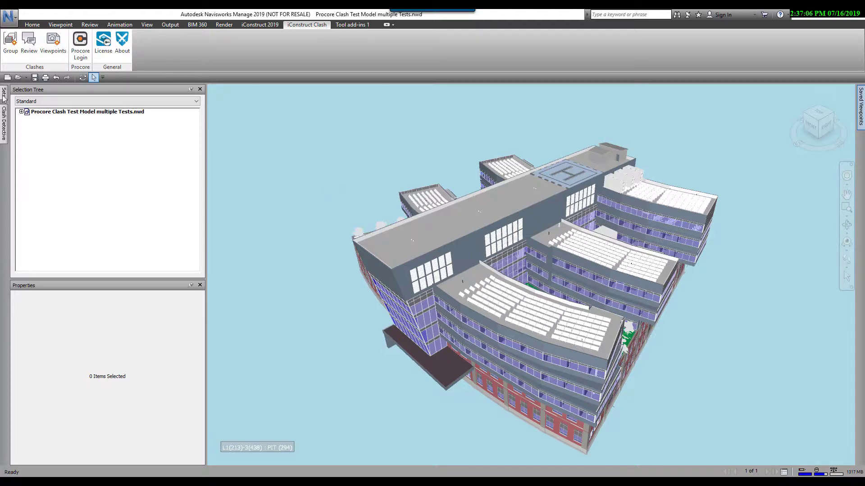
Step: Isolate the clashing items in the Structural vs HVAC clash results by dimming the other items instead of hiding them
{"action": "left_click", "coordinate": [4, 124]}
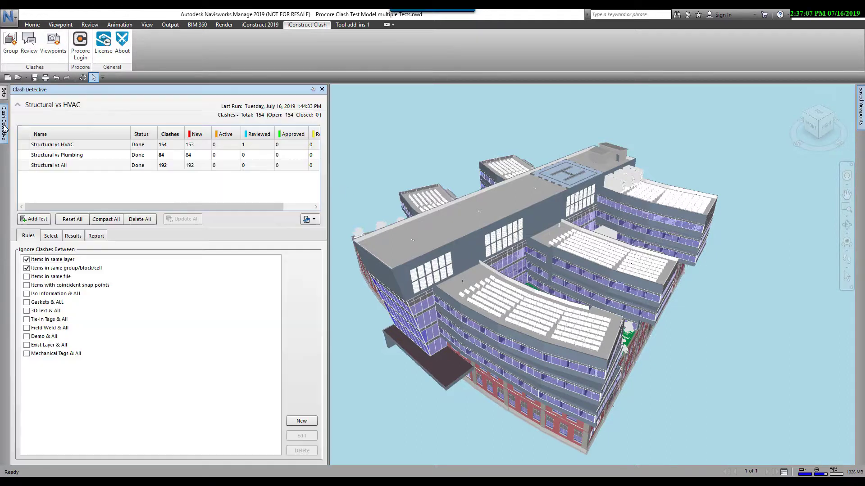
{"action": "left_click", "coordinate": [73, 238]}
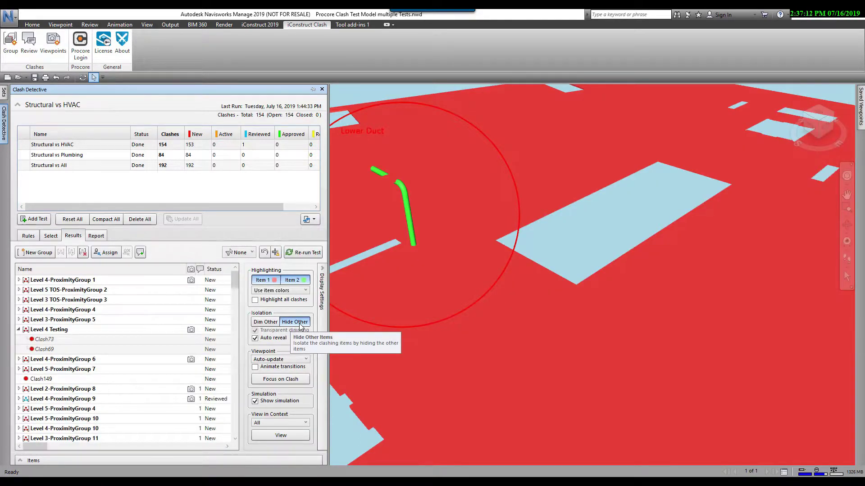
{"action": "left_click", "coordinate": [265, 322]}
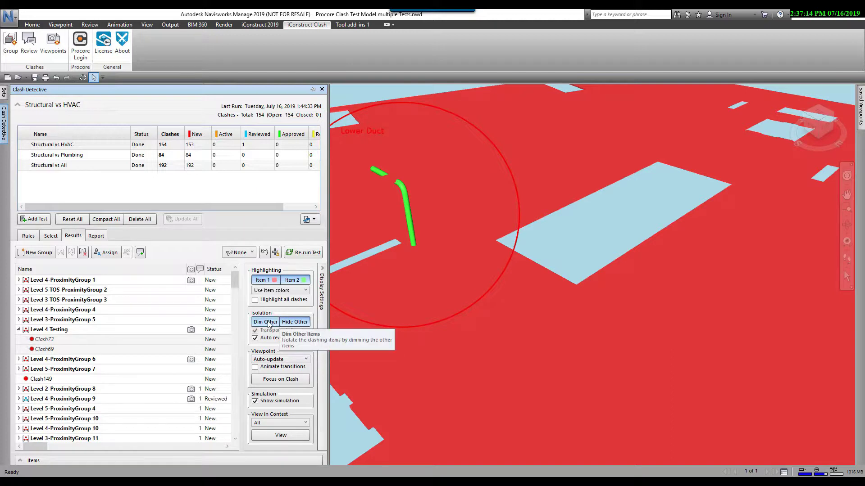
{"action": "left_click", "coordinate": [276, 324]}
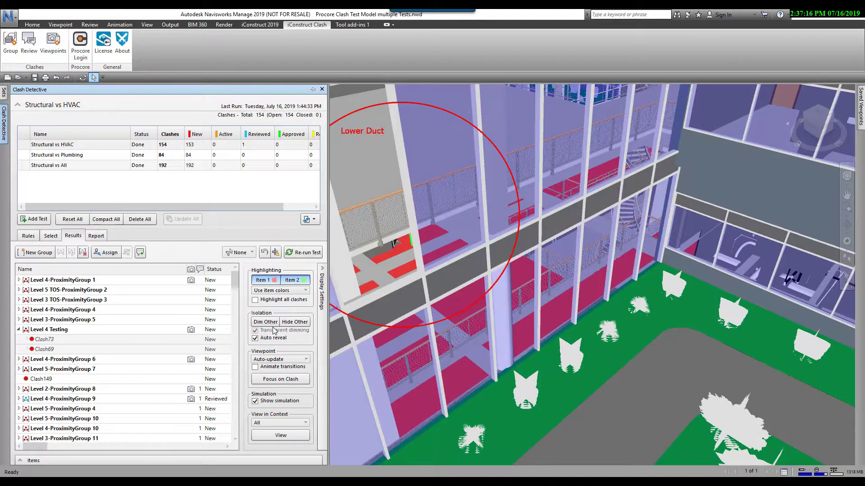
{"action": "left_click", "coordinate": [271, 322]}
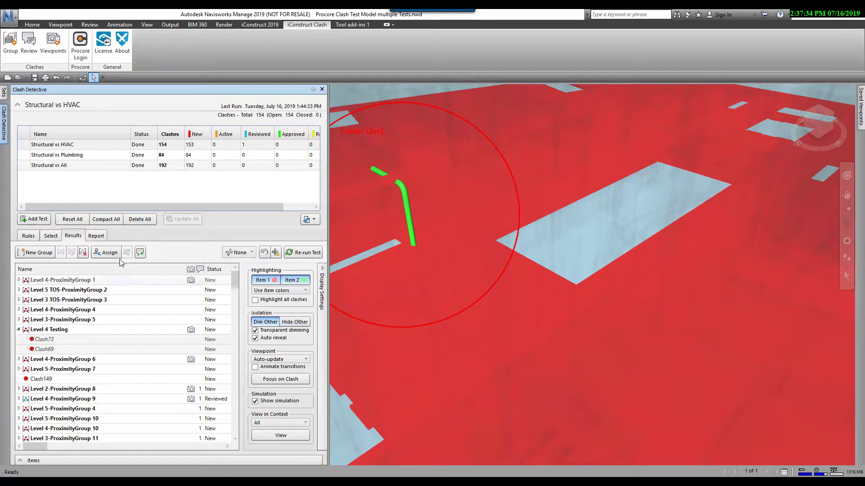
{"action": "left_click", "coordinate": [30, 237]}
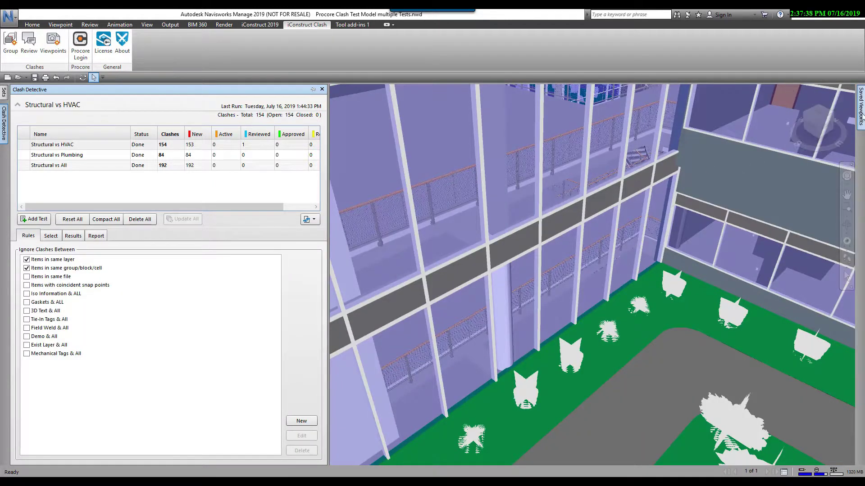
Step: Add a new clash viewpoints template named Date Test Name
{"action": "mouse_move", "coordinate": [861, 113]}
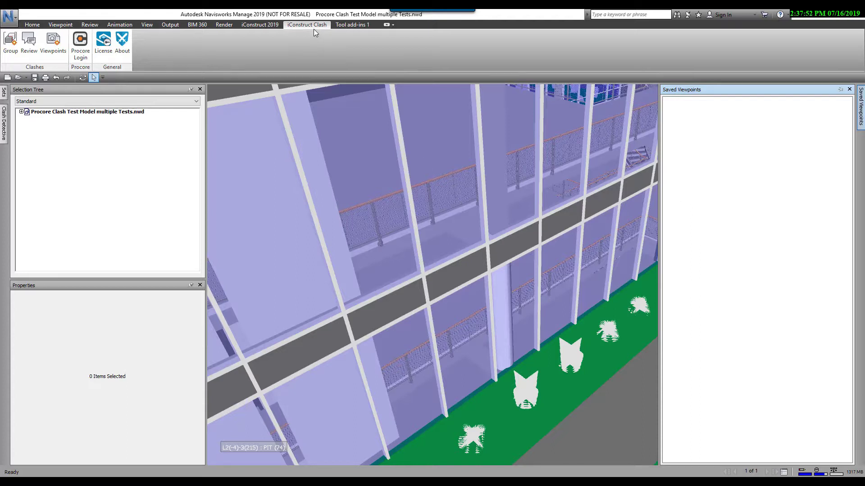
{"action": "left_click", "coordinate": [53, 43]}
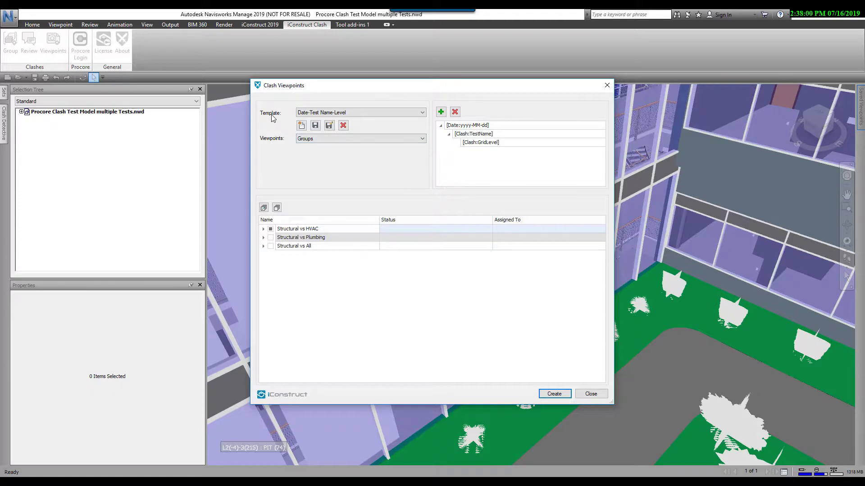
{"action": "left_click", "coordinate": [422, 113]}
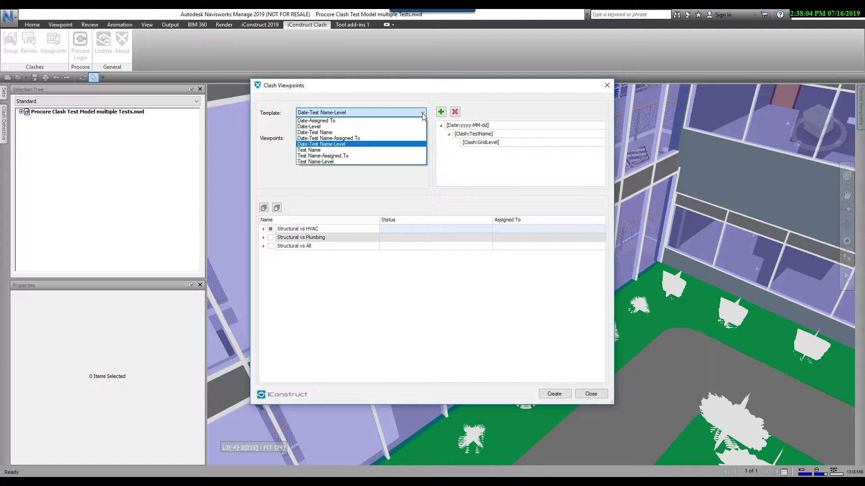
{"action": "left_click", "coordinate": [422, 114]}
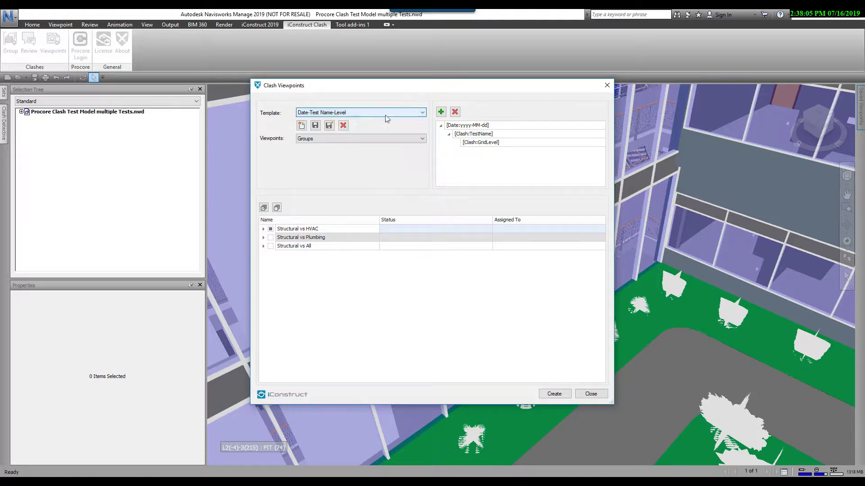
{"action": "left_click", "coordinate": [301, 126]}
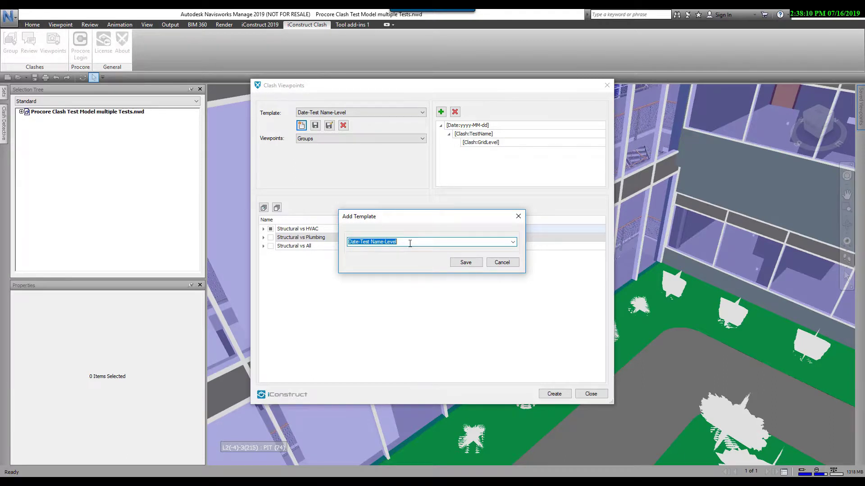
{"action": "type", "text": "Date Test"}
{"action": "left_click", "coordinate": [465, 263]}
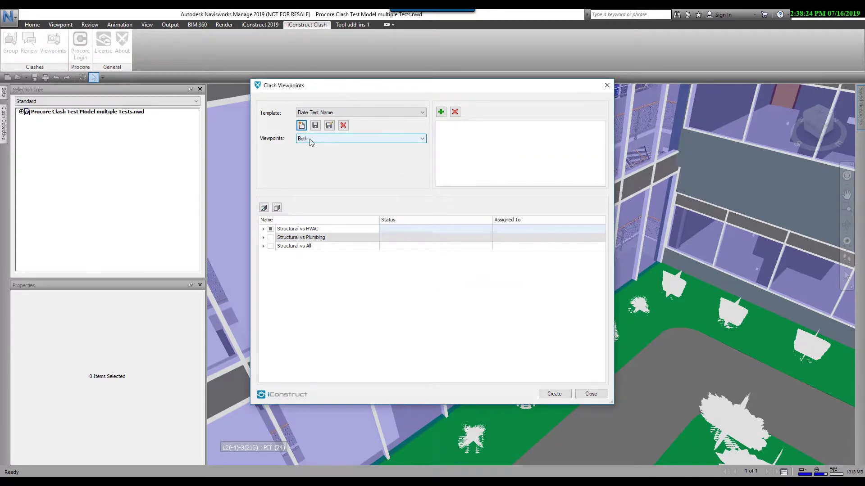
Step: Set the Date Test Name template to create viewpoints for Groups and save it
{"action": "left_click", "coordinate": [327, 139]}
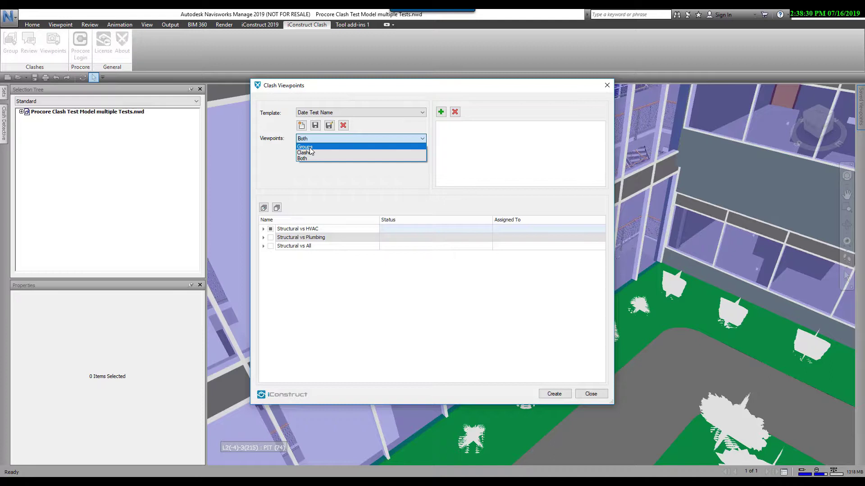
{"action": "left_click", "coordinate": [309, 148]}
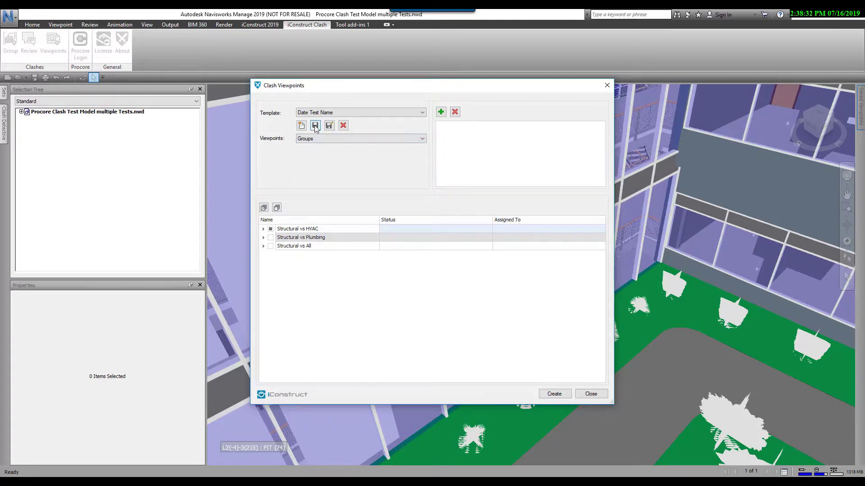
{"action": "left_click", "coordinate": [315, 126]}
Step: Add a top-level folder to the template, named by the Date property in yy-MM-dd format
{"action": "left_click", "coordinate": [441, 113]}
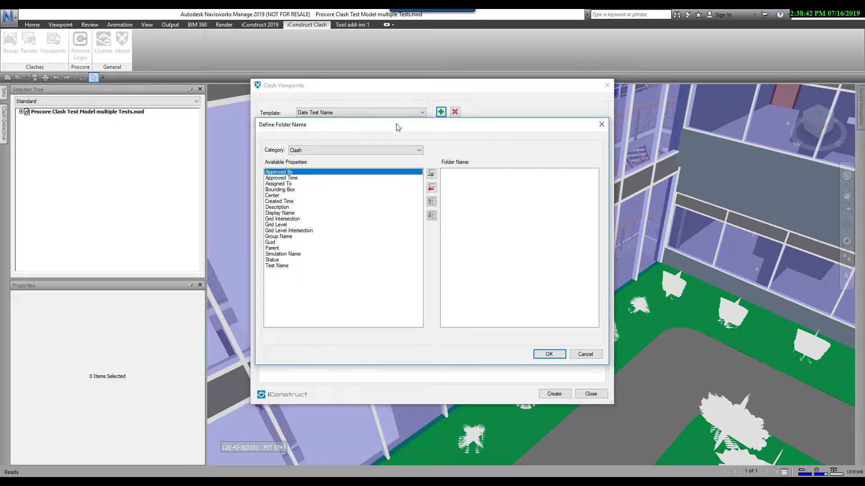
{"action": "left_click_drag", "start_coordinate": [426, 123], "coordinate": [575, 135]}
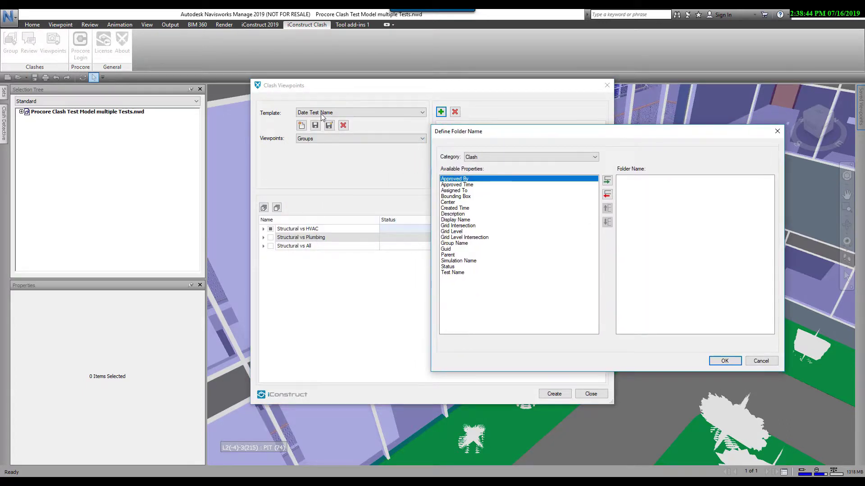
{"action": "left_click", "coordinate": [505, 156]}
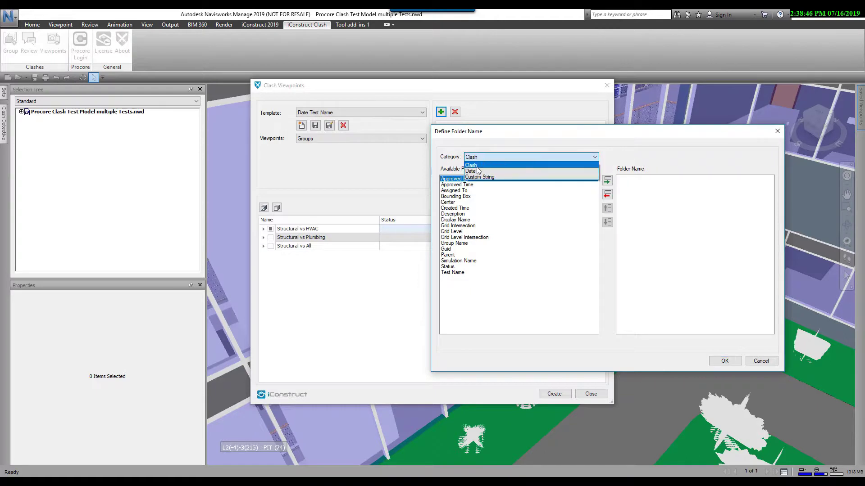
{"action": "left_click", "coordinate": [473, 173]}
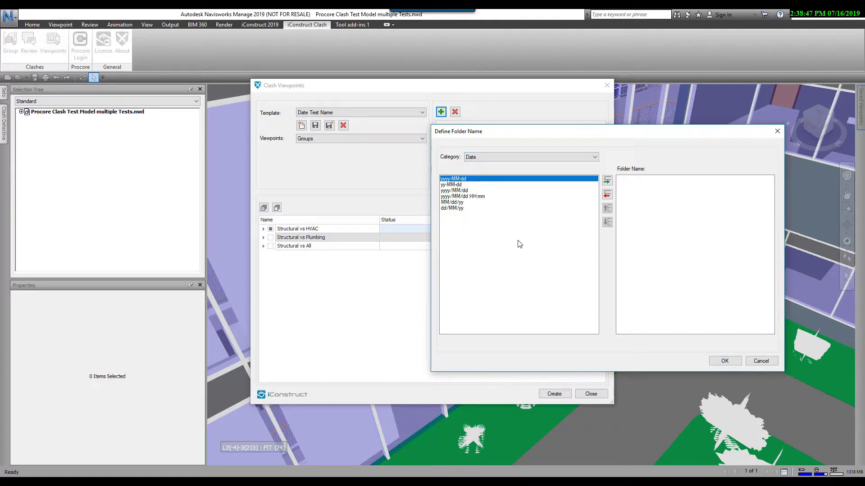
{"action": "left_click", "coordinate": [450, 185]}
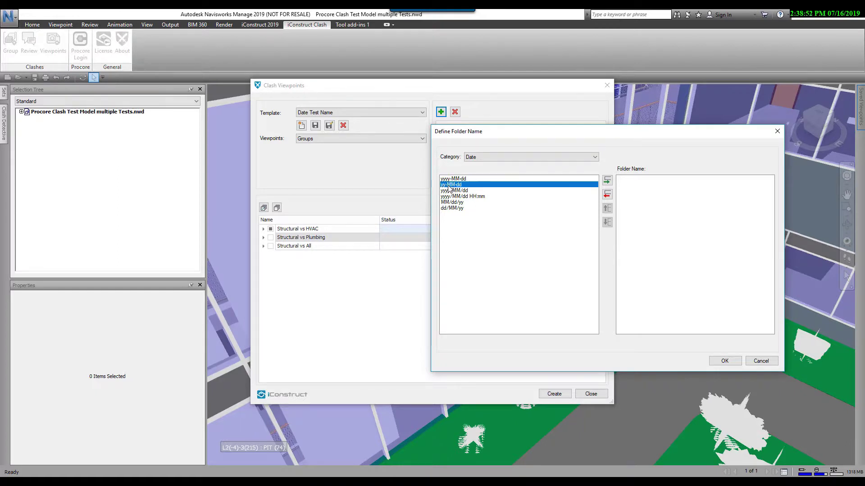
{"action": "left_click", "coordinate": [607, 181]}
{"action": "left_click", "coordinate": [724, 362]}
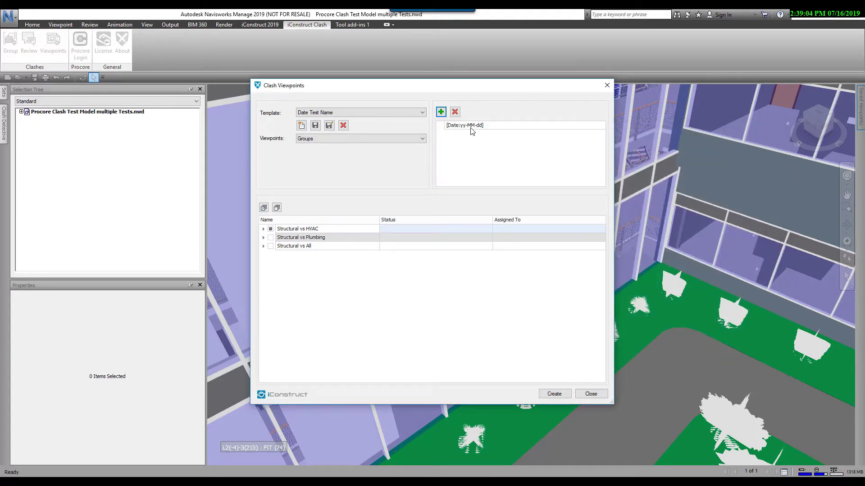
Step: Add a subfolder beneath the date folder, named by the Clash property Test Name
{"action": "left_click", "coordinate": [441, 112]}
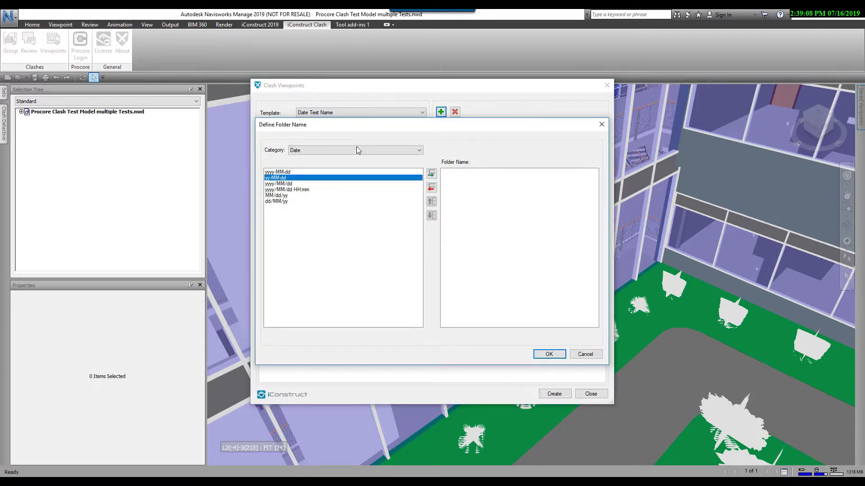
{"action": "left_click", "coordinate": [350, 150]}
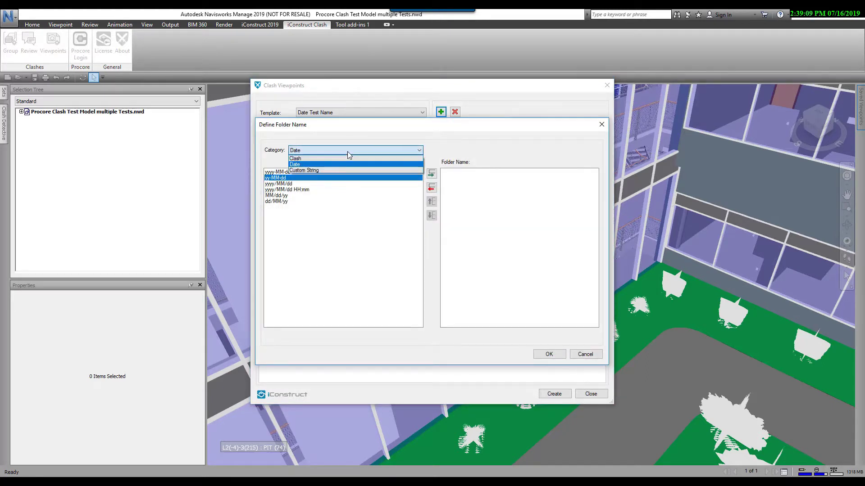
{"action": "left_click", "coordinate": [298, 159]}
{"action": "left_click", "coordinate": [279, 266]}
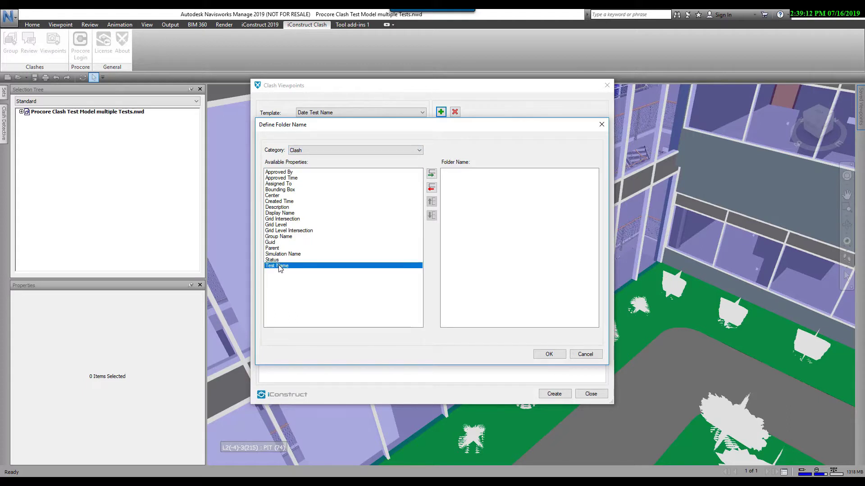
{"action": "left_click", "coordinate": [431, 174]}
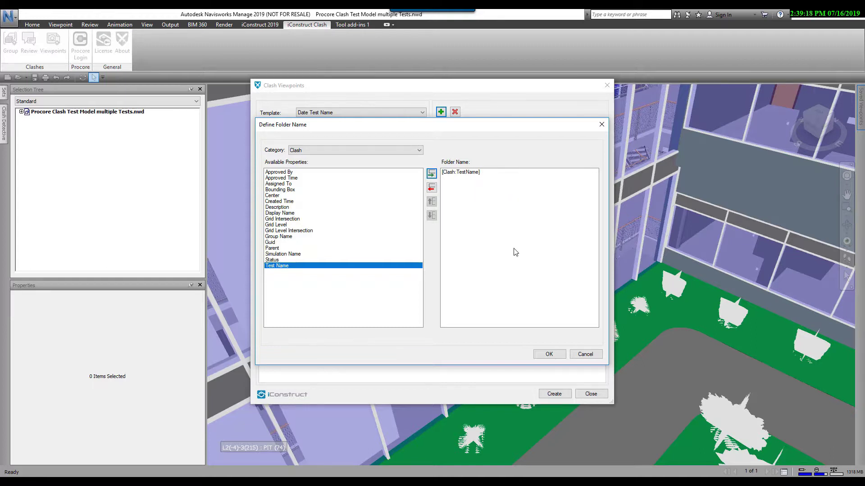
{"action": "left_click", "coordinate": [553, 356]}
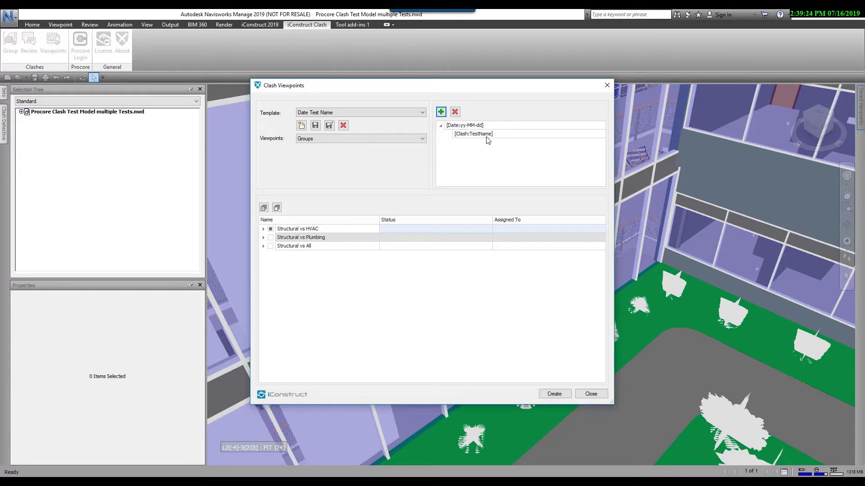
{"action": "left_click", "coordinate": [441, 113]}
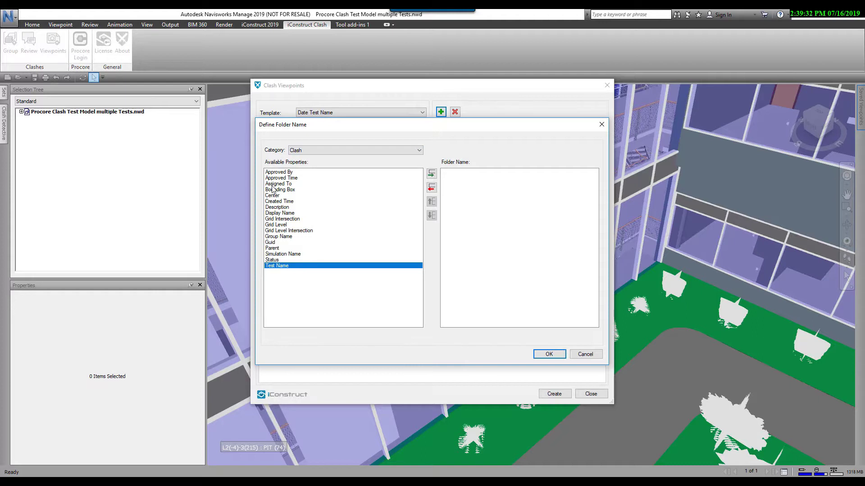
{"action": "left_click", "coordinate": [315, 151]}
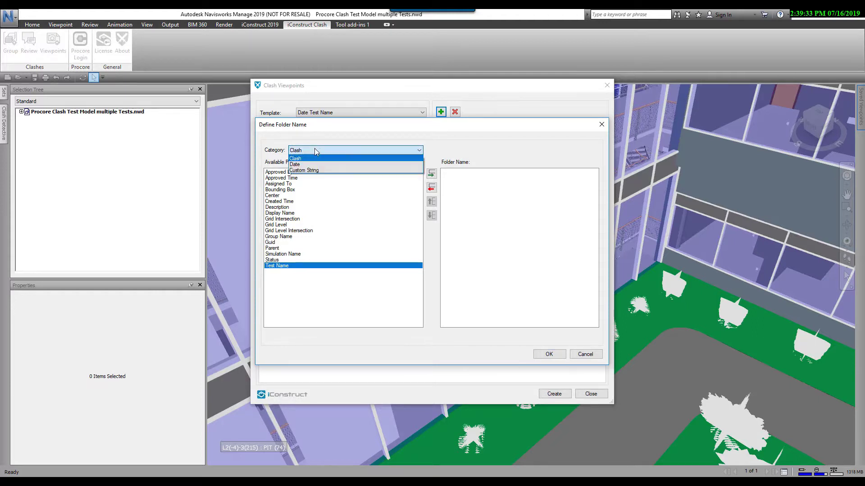
{"action": "left_click", "coordinate": [304, 171]}
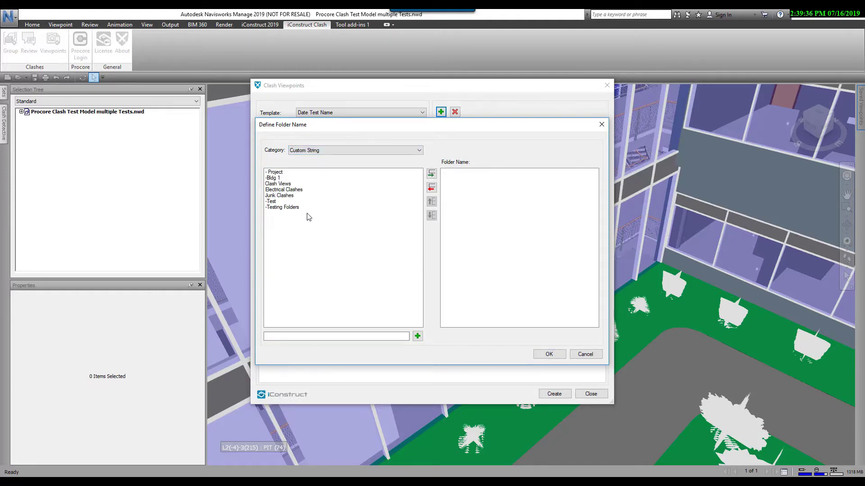
{"action": "left_click", "coordinate": [269, 337]}
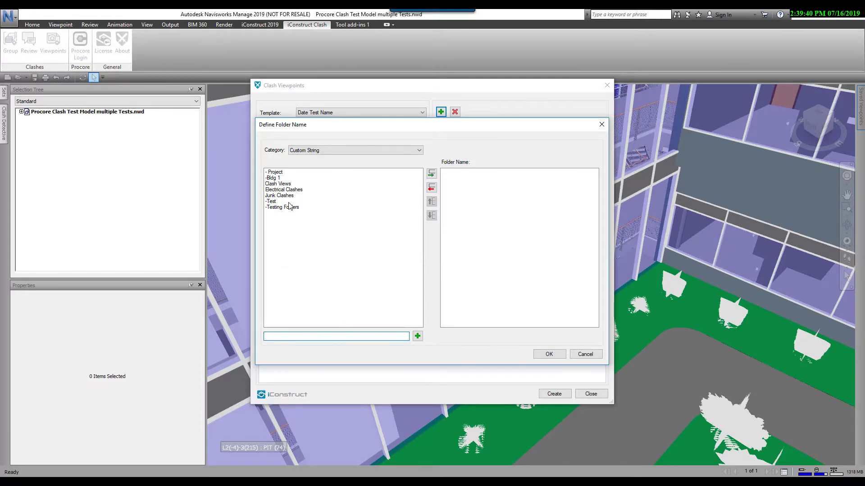
{"action": "left_click", "coordinate": [283, 190]}
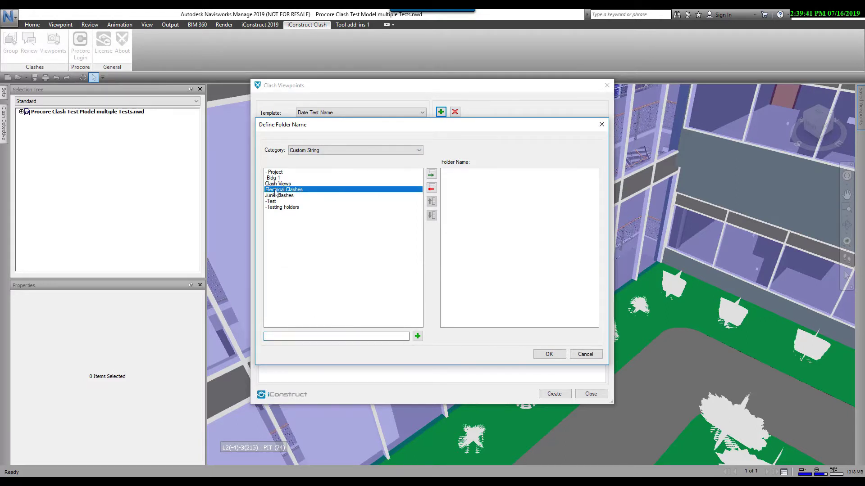
{"action": "left_click", "coordinate": [431, 174]}
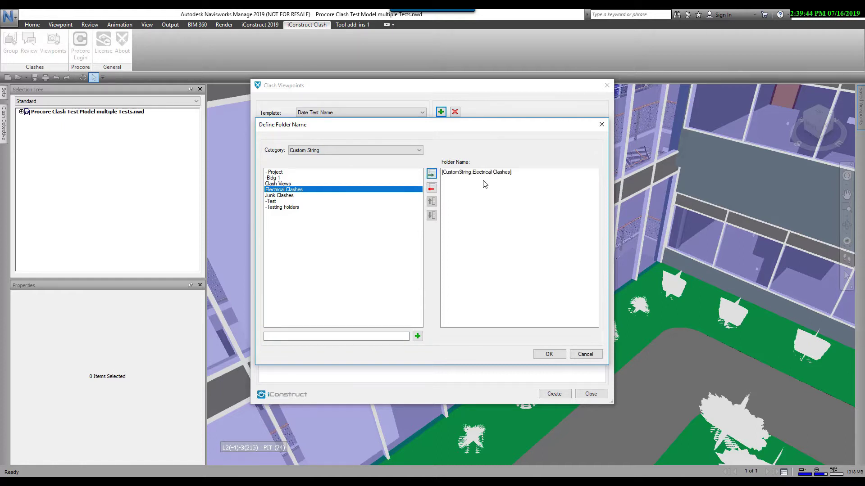
{"action": "left_click", "coordinate": [587, 355]}
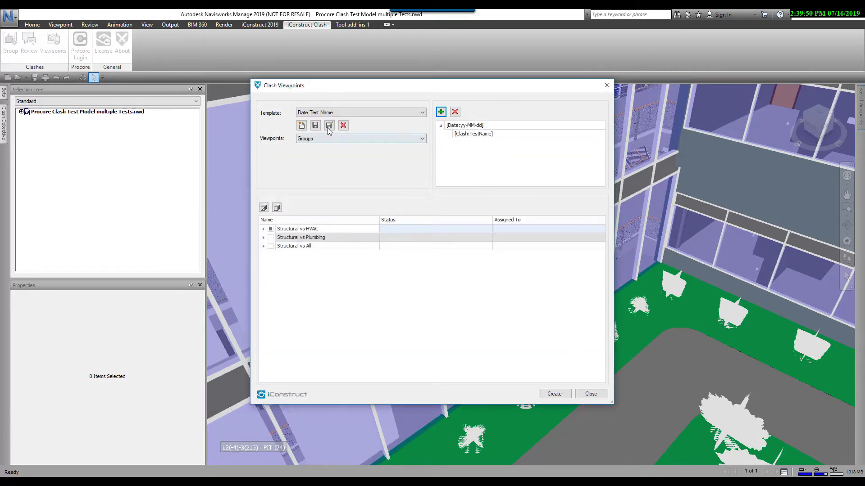
Step: Save the template's folder structure and select all clash groups in every clash test for viewpoint creation
{"action": "left_click", "coordinate": [316, 128]}
{"action": "left_click", "coordinate": [264, 232]}
{"action": "left_click", "coordinate": [264, 229]}
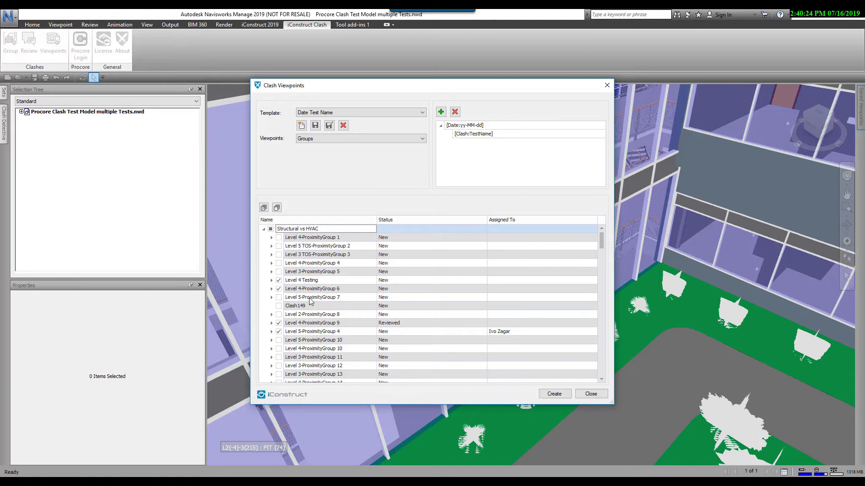
{"action": "left_click", "coordinate": [263, 208]}
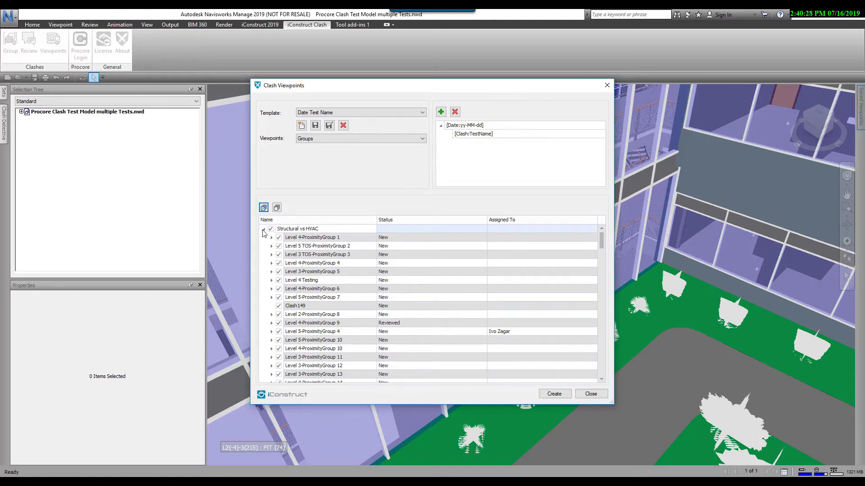
{"action": "left_click", "coordinate": [263, 229]}
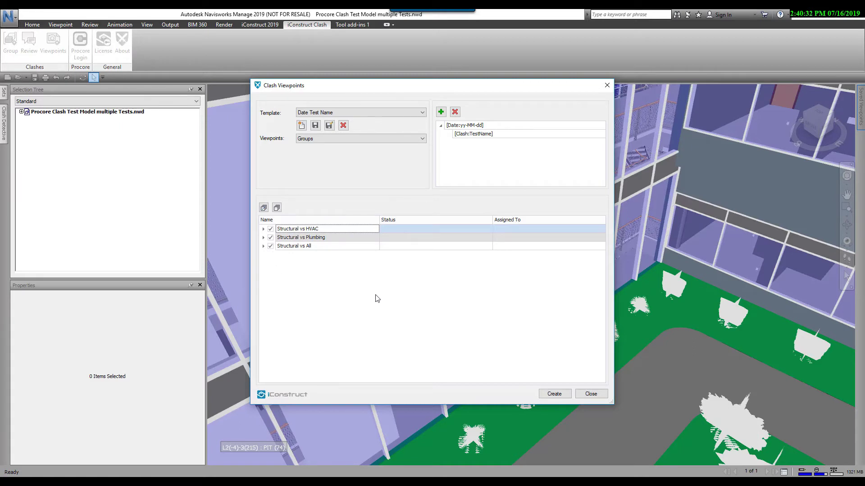
Step: Create viewpoints for all selected clash groups, and expand the 19-07-16 date folder and its Structural vs Plumbing subfolder in the saved viewpoints
{"action": "left_click", "coordinate": [555, 394]}
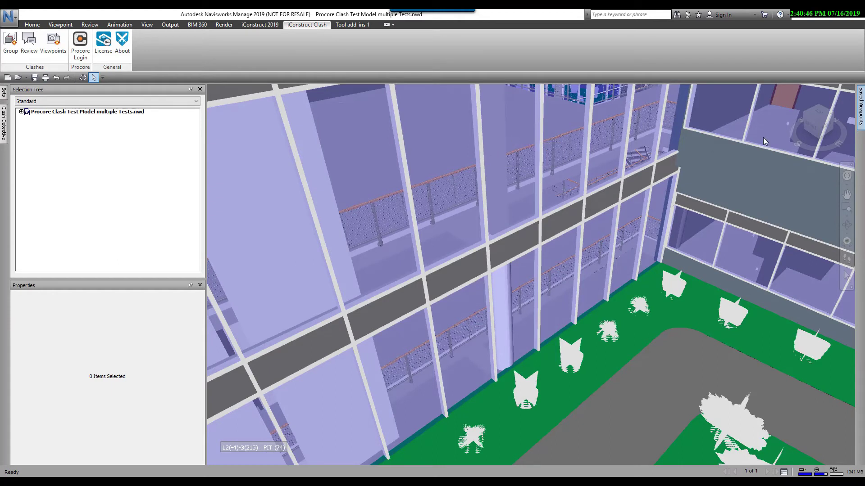
{"action": "mouse_move", "coordinate": [861, 118]}
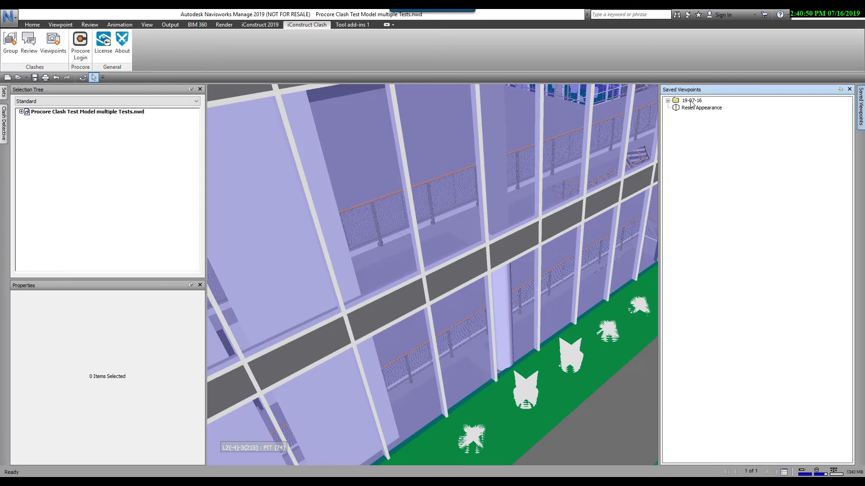
{"action": "left_click", "coordinate": [668, 100]}
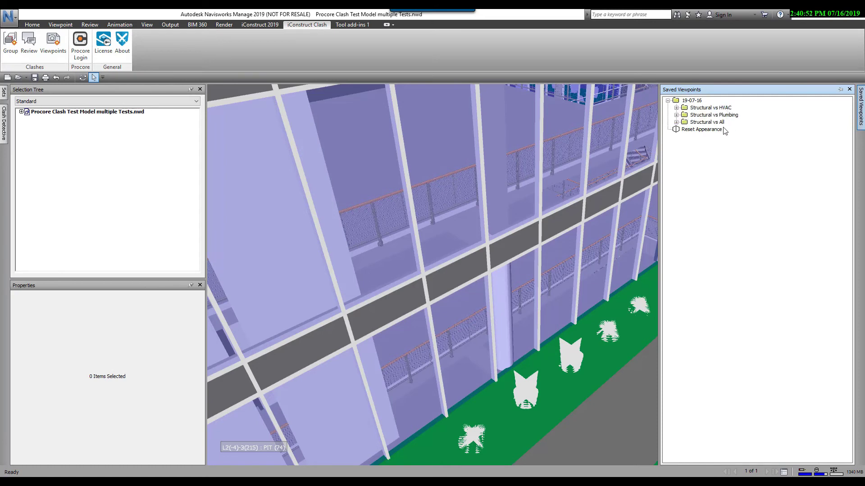
{"action": "left_click", "coordinate": [676, 115]}
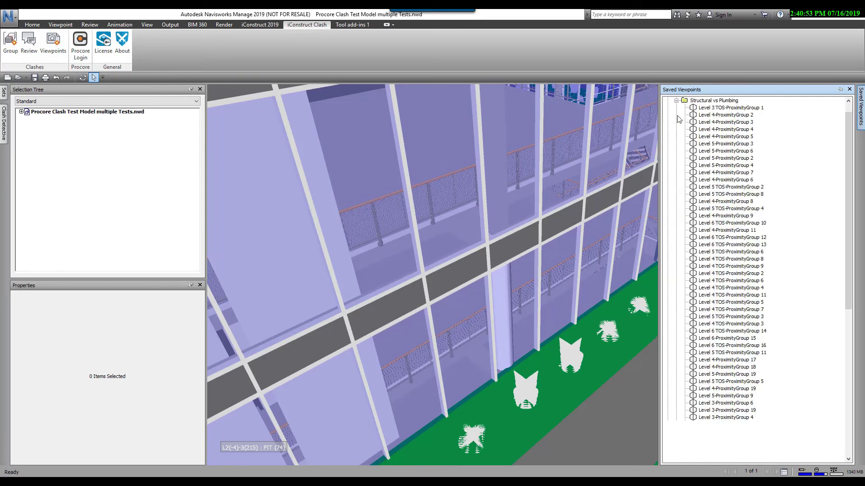
Step: Review the Structural vs Plumbing viewpoints Level 4-ProximityGroup 4, Level 5-ProximityGroup 6, Level 5 TOS-ProximityGroup 8 and Level 4 TOS-ProximityGroup 8
{"action": "left_click", "coordinate": [736, 130]}
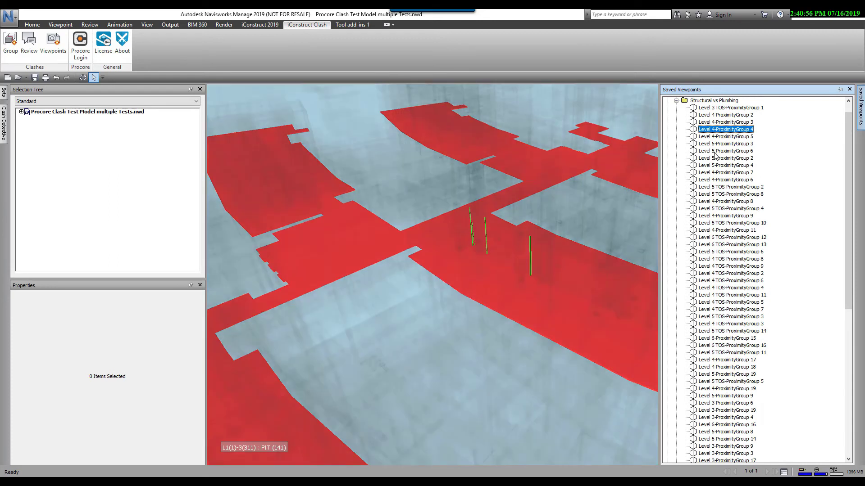
{"action": "left_click", "coordinate": [715, 152]}
{"action": "left_click", "coordinate": [712, 194]}
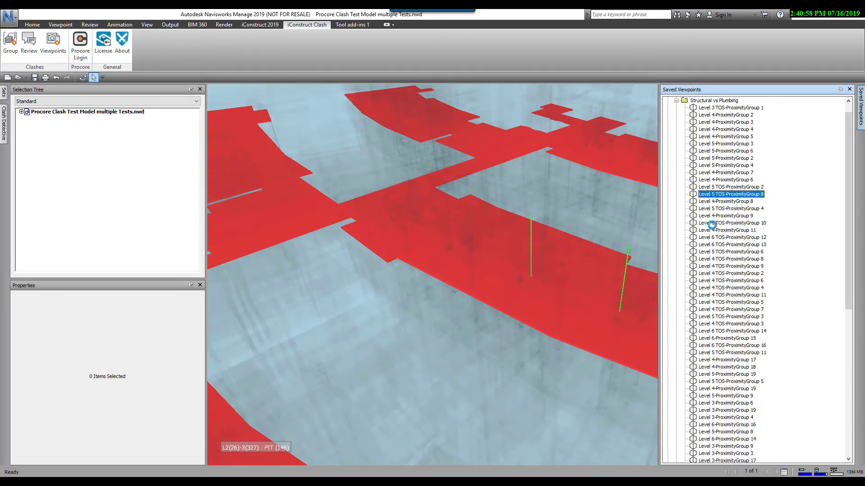
{"action": "left_click", "coordinate": [707, 260]}
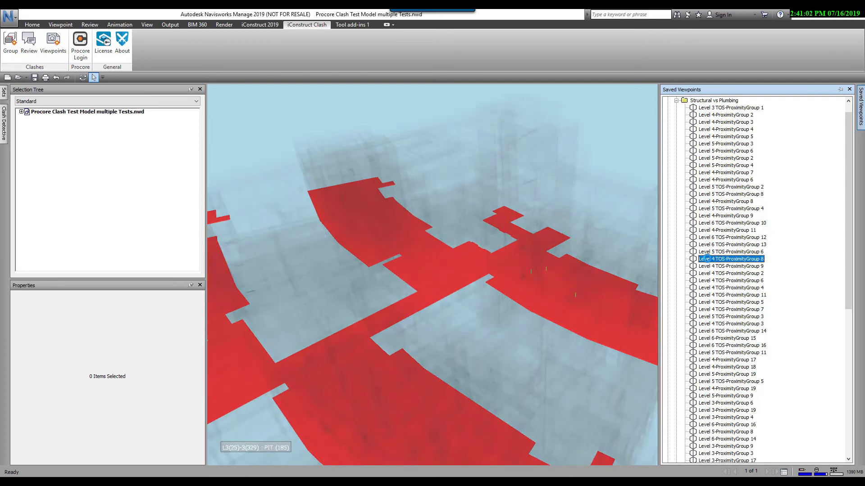